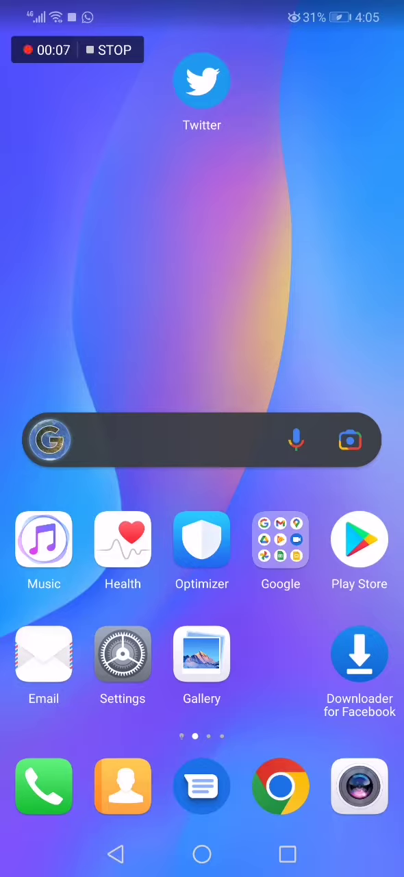
# Launch Twitter and reach the Lists page, where the pinned Football list appears
pyautogui.moveTo(65, 50); pyautogui.dragTo(384, 27)
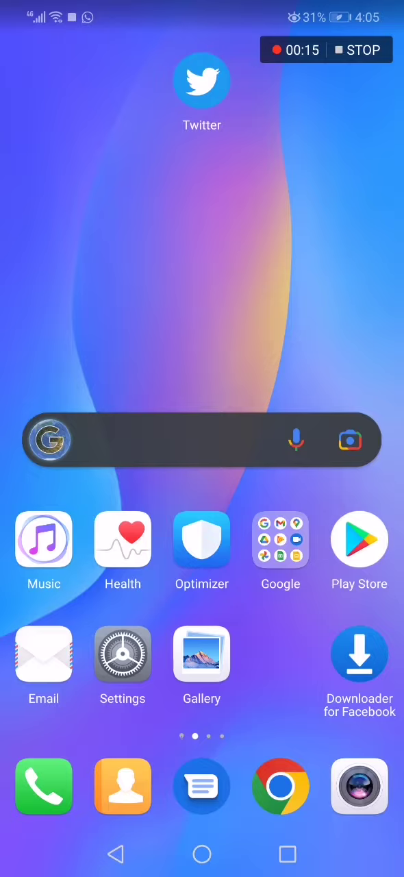
pyautogui.click(202, 90)
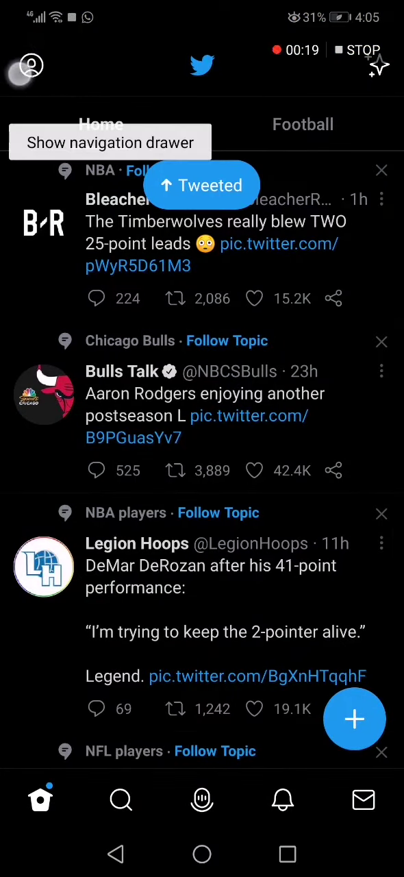
pyautogui.click(30, 65)
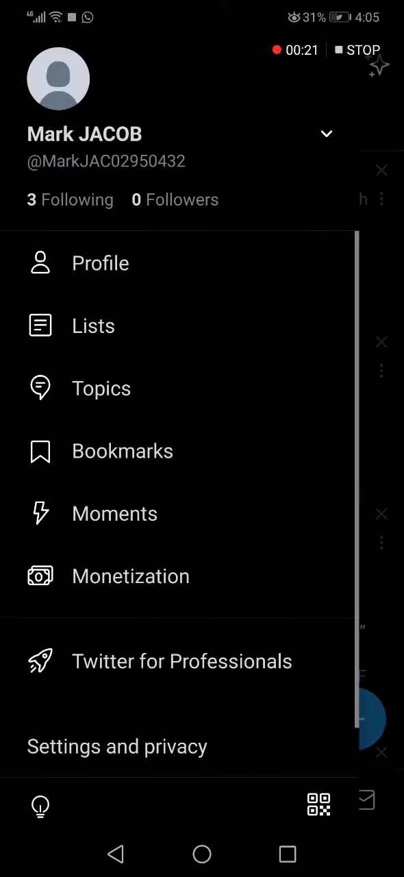
pyautogui.moveTo(293, 706); pyautogui.dragTo(301, 640)
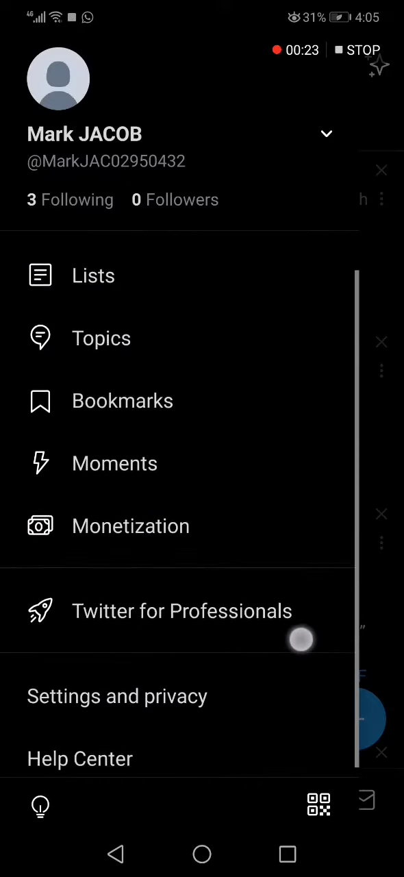
pyautogui.moveTo(332, 534)
pyautogui.mouseDown()
pyautogui.moveTo(342, 500)
pyautogui.moveTo(316, 660)
pyautogui.mouseUp()
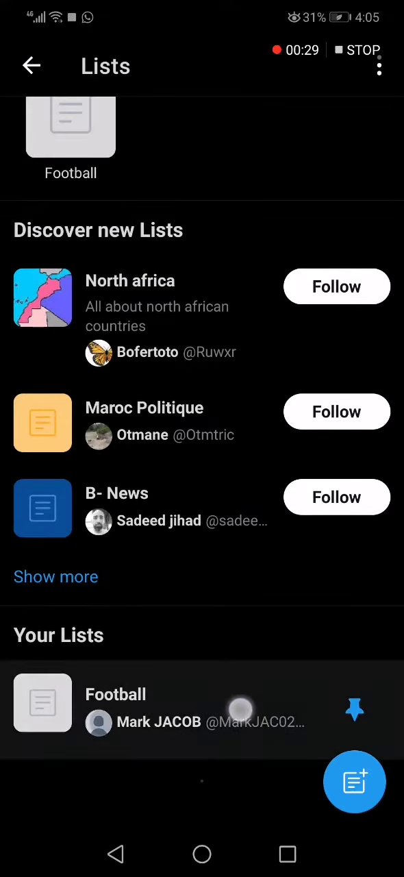
# Open the 5-member Football list and begin sharing it from the header
pyautogui.click(205, 708)
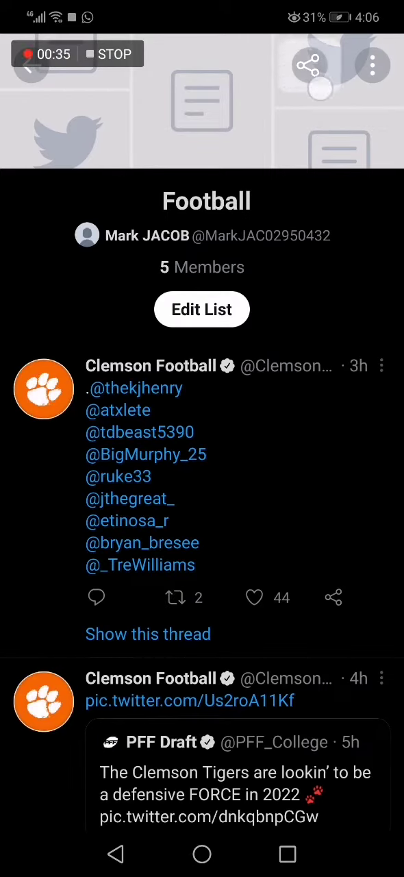
pyautogui.click(309, 65)
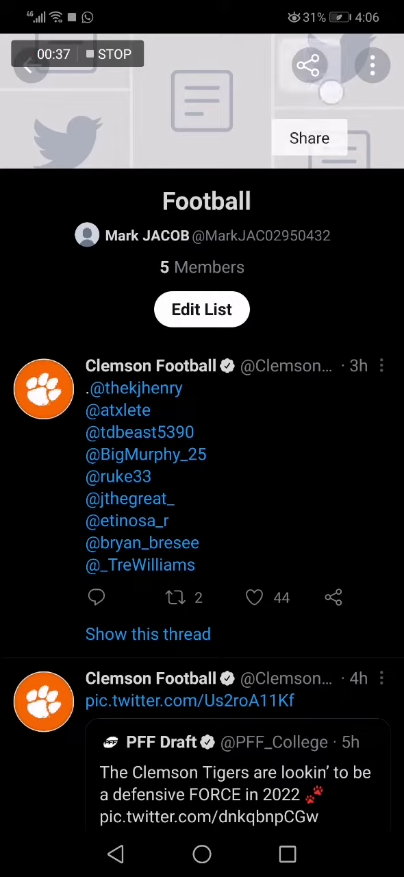
pyautogui.click(309, 65)
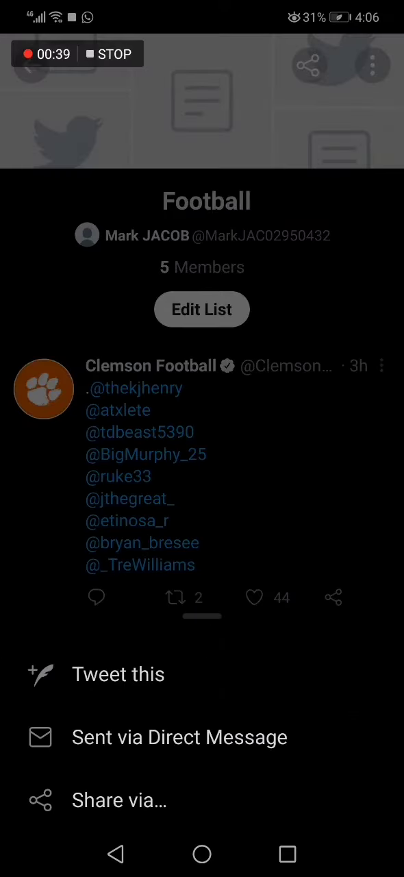
pyautogui.click(164, 794)
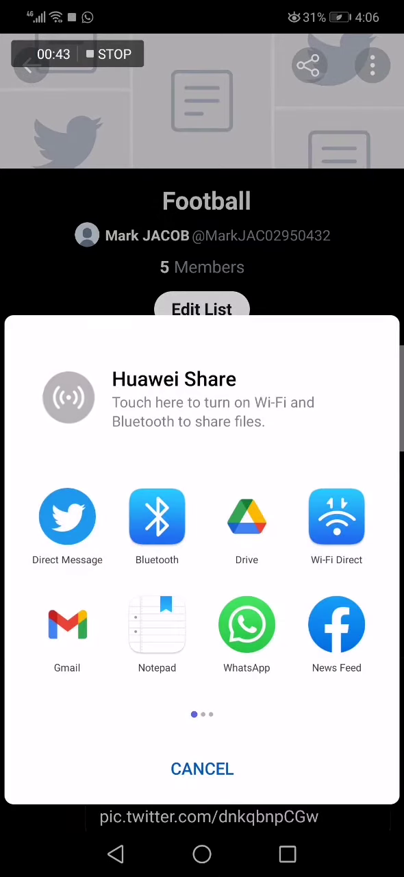
pyautogui.moveTo(343, 645); pyautogui.dragTo(82, 630)
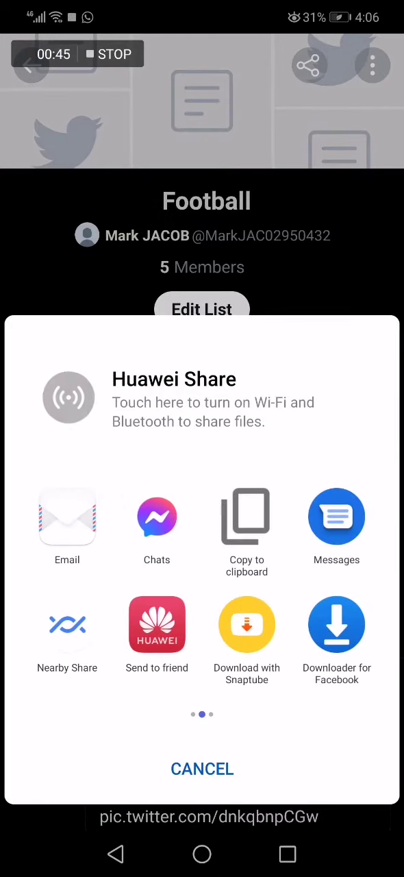
pyautogui.moveTo(329, 616); pyautogui.dragTo(82, 616)
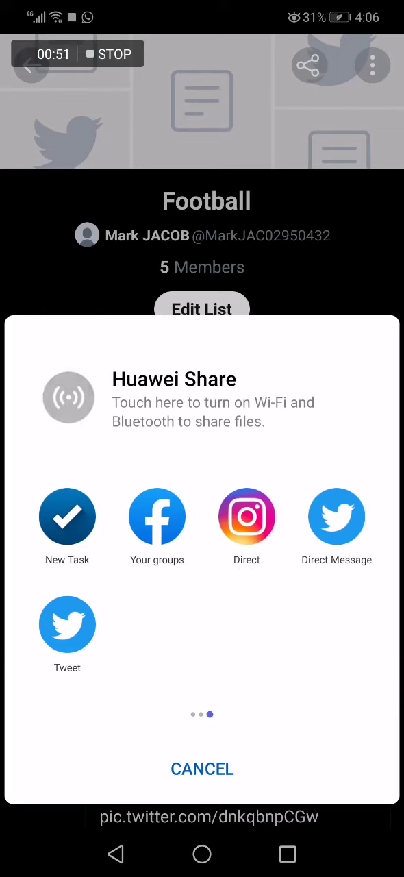
pyautogui.moveTo(181, 652); pyautogui.dragTo(357, 651)
pyautogui.moveTo(82, 616); pyautogui.dragTo(329, 617)
pyautogui.click(202, 206)
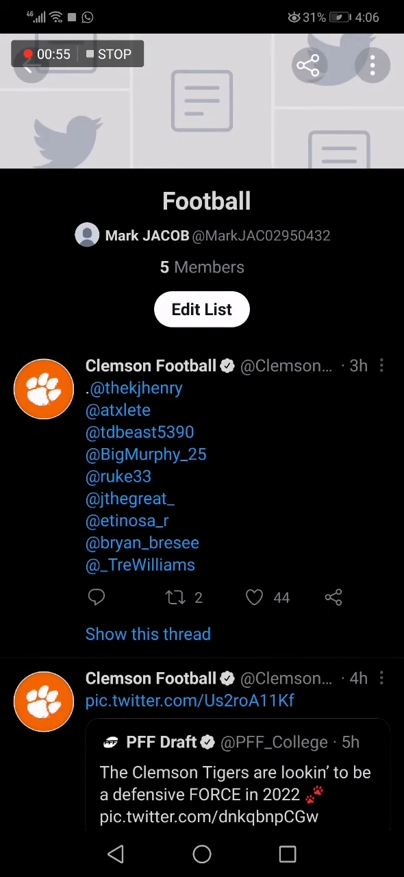
# Leave Twitter via the Android Home button, sharing nothing
pyautogui.click(202, 854)
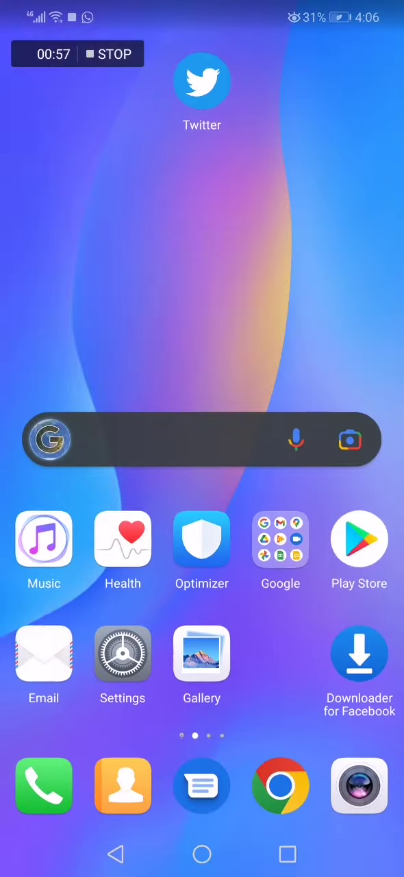